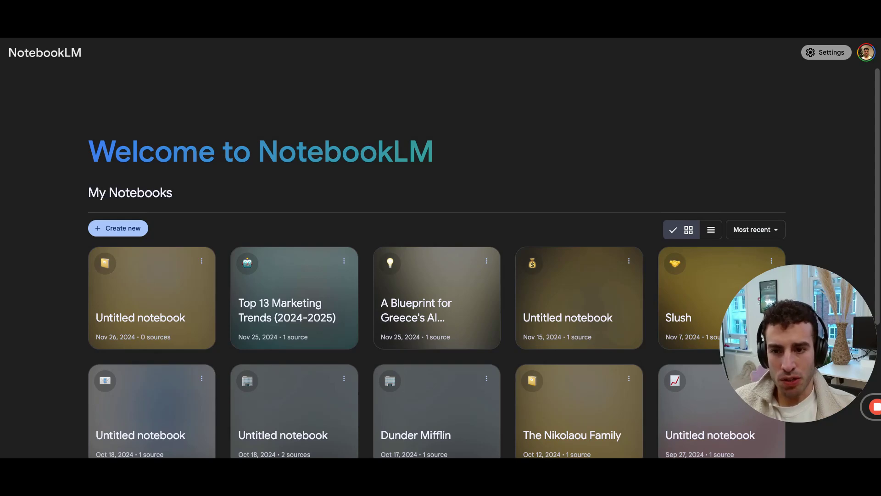
Step: Create a new notebook with the pasted Exploding Topics article URL as its website source
left_click(139, 229)
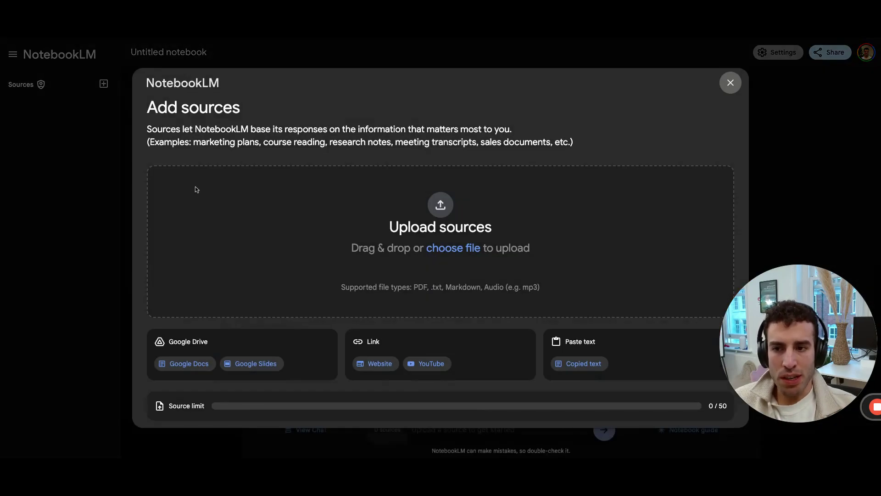
left_click(380, 364)
left_click(289, 198)
type("https://explodingtopics.com/blog/marketing-trends")
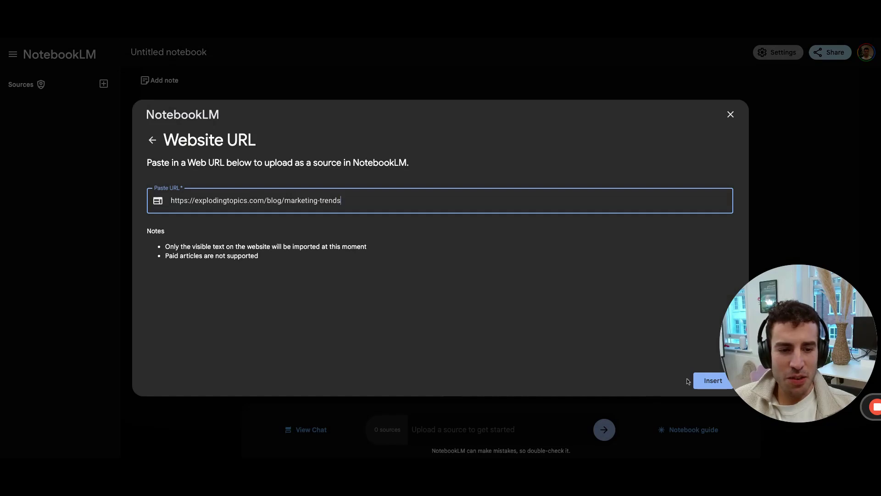
left_click(695, 380)
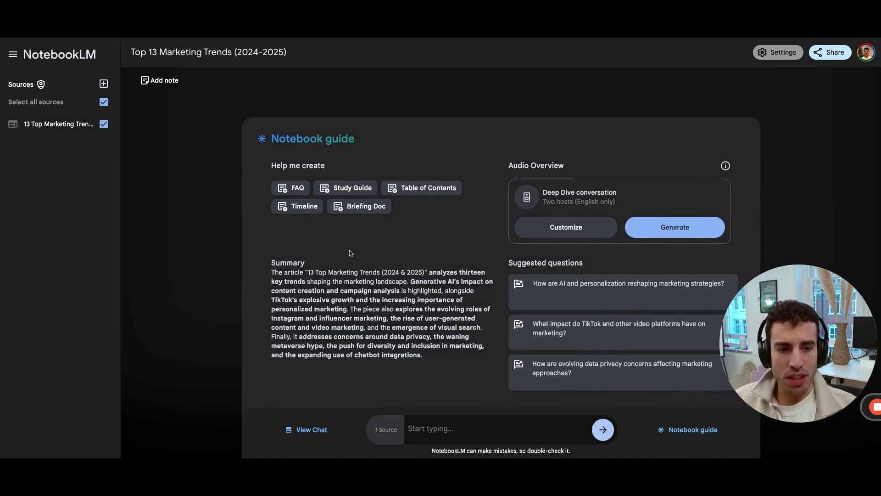
Step: Generate the notebook's Audio Overview, then preview its opening and pause
left_click(671, 233)
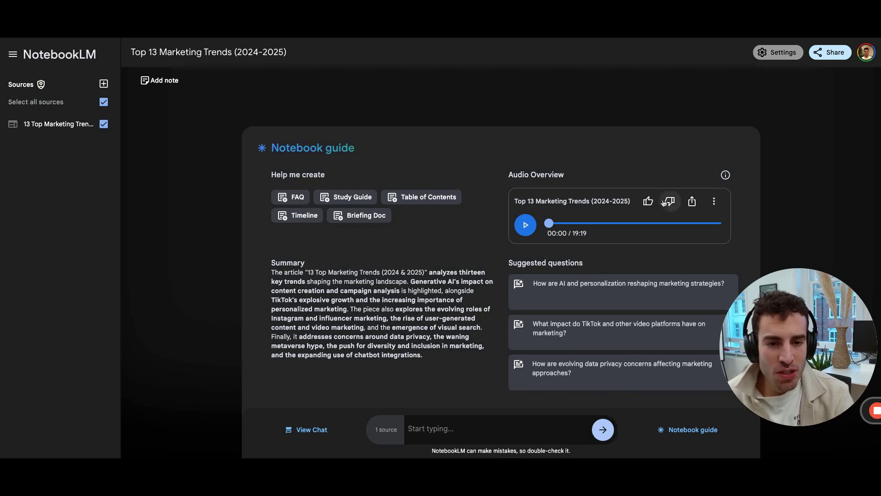
left_click(527, 225)
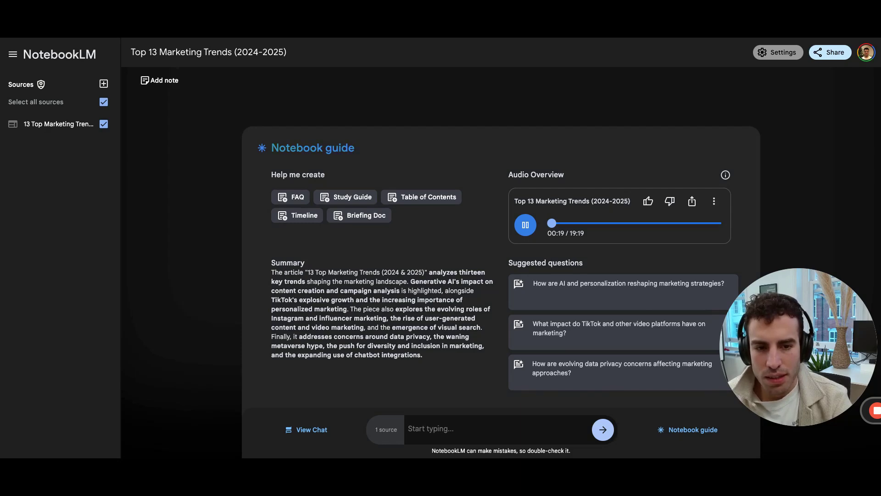
key("space")
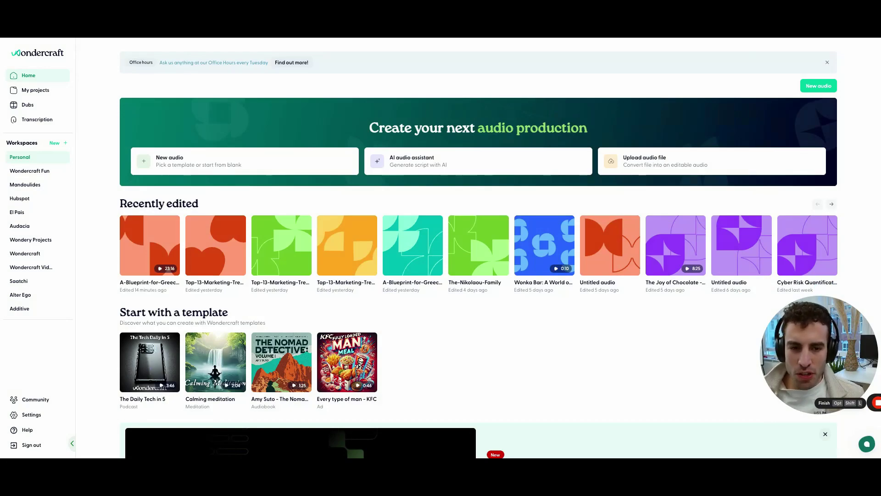
Step: Start a NotebookLM-audio project and import the downloaded audio file
left_click(650, 166)
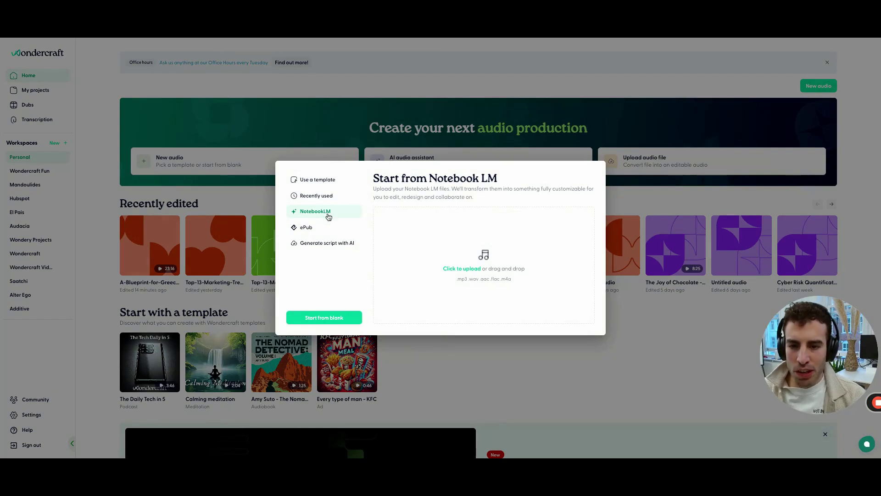
left_click(459, 269)
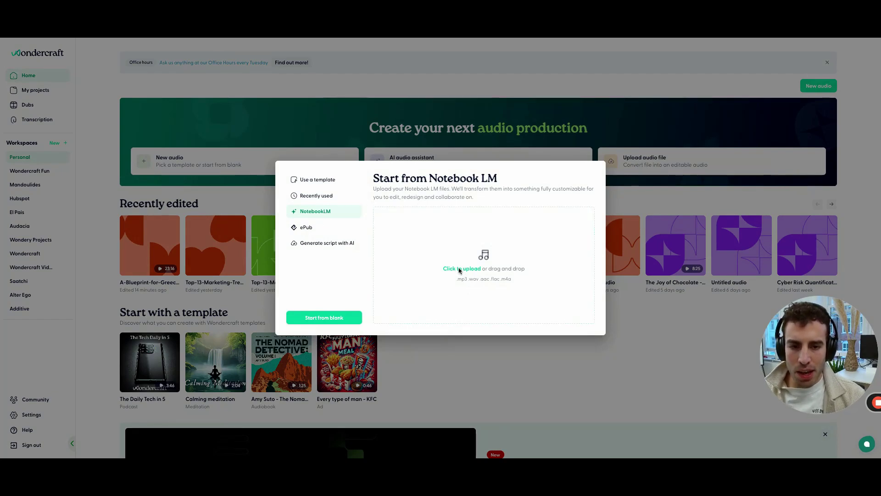
double_click(475, 174)
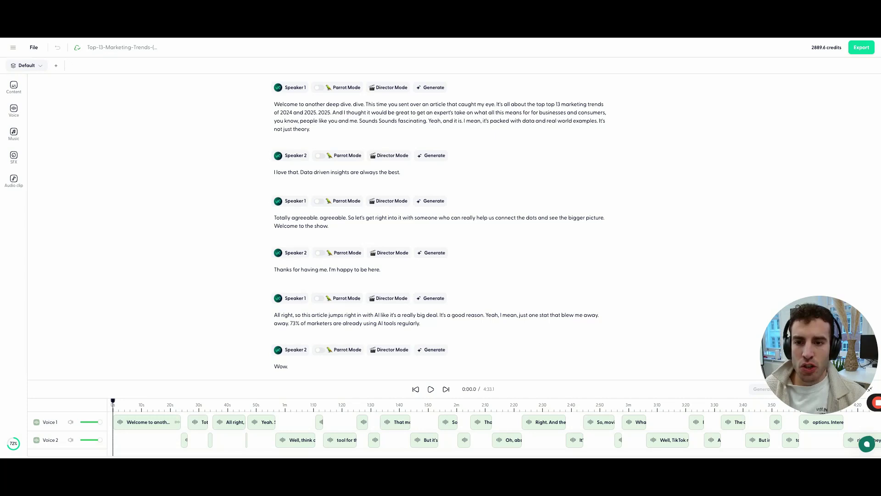
mouse_move(440, 117)
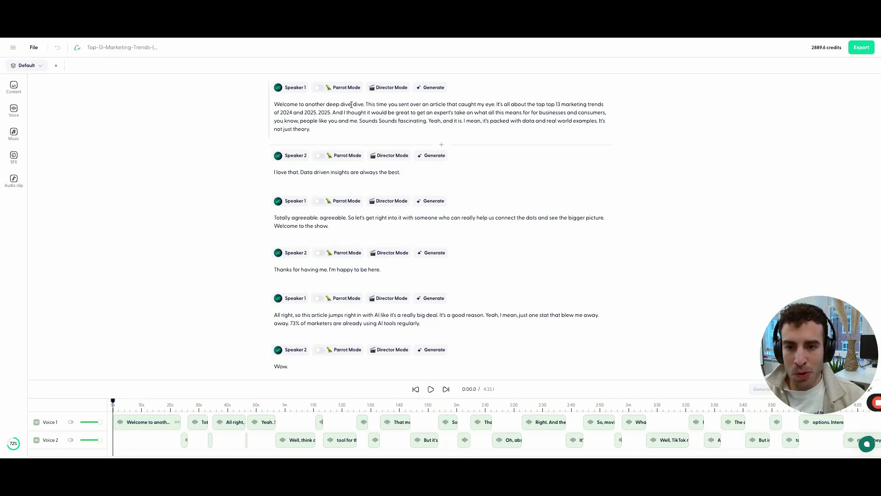
Step: Replace 'another deep dive' with 'your Marketing Weekly' and delete the sentences after '2024 and 2025.'
left_click_drag(350, 104, 305, 104)
type("your")
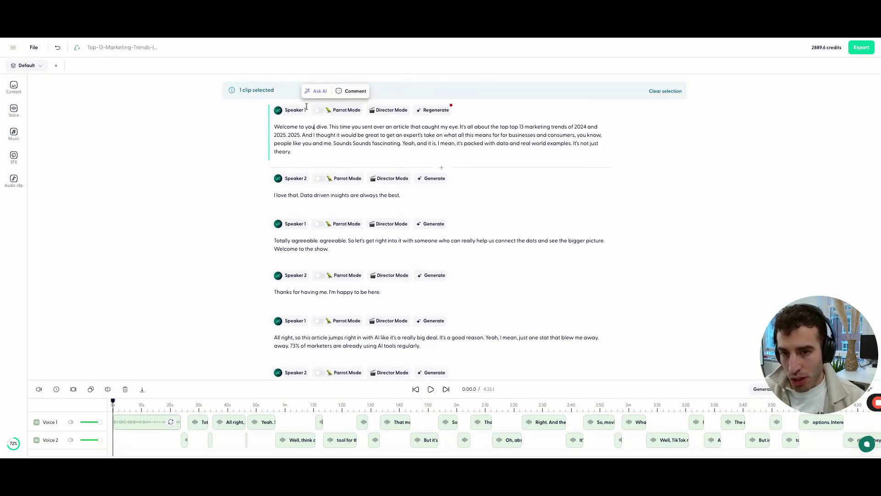
type(" Marketing ")
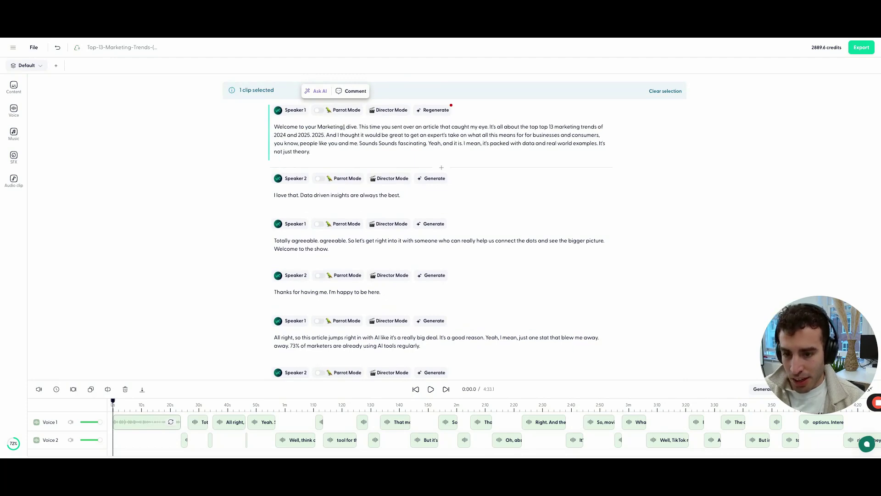
type("Weekly.")
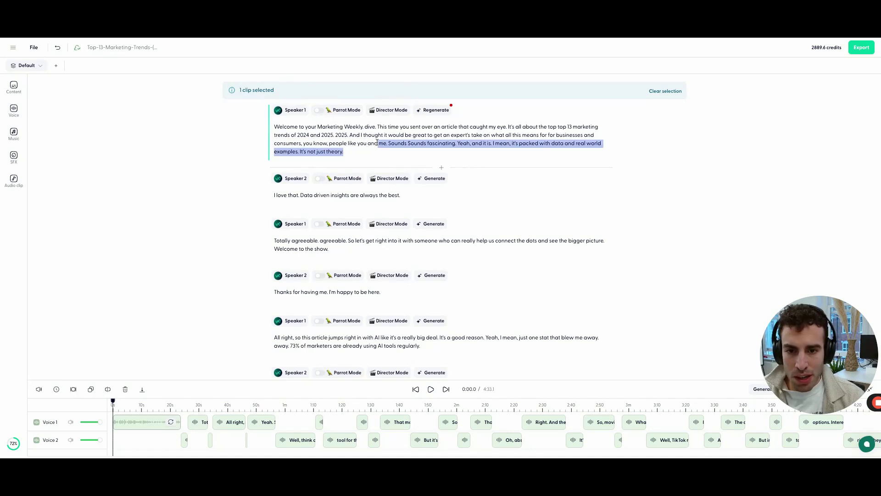
left_click_drag(367, 151, 335, 135)
key("BackSpace")
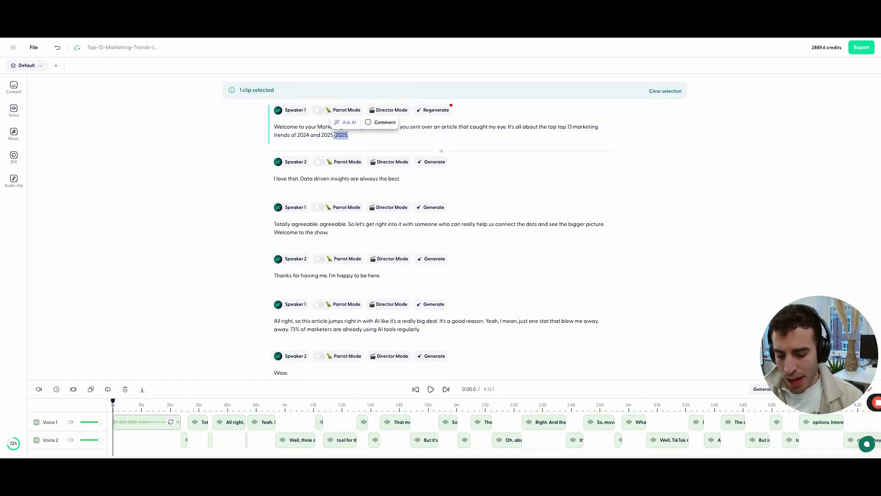
key("BackSpace")
type(". This tim")
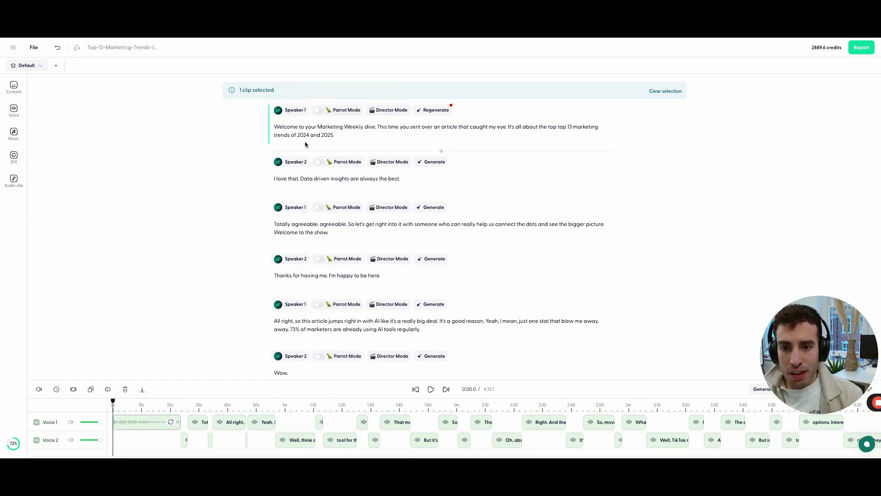
left_click(294, 136)
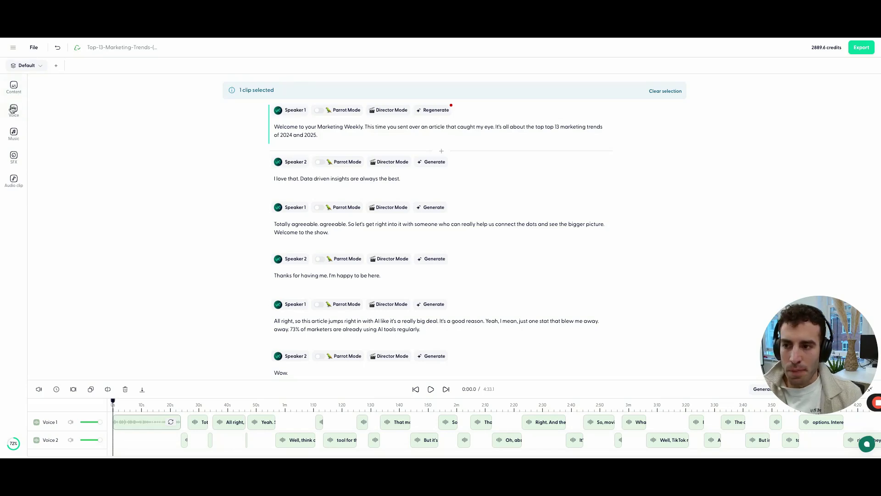
Step: Apply the Abby voice to the opening clip only, then play its first seconds
left_click(13, 110)
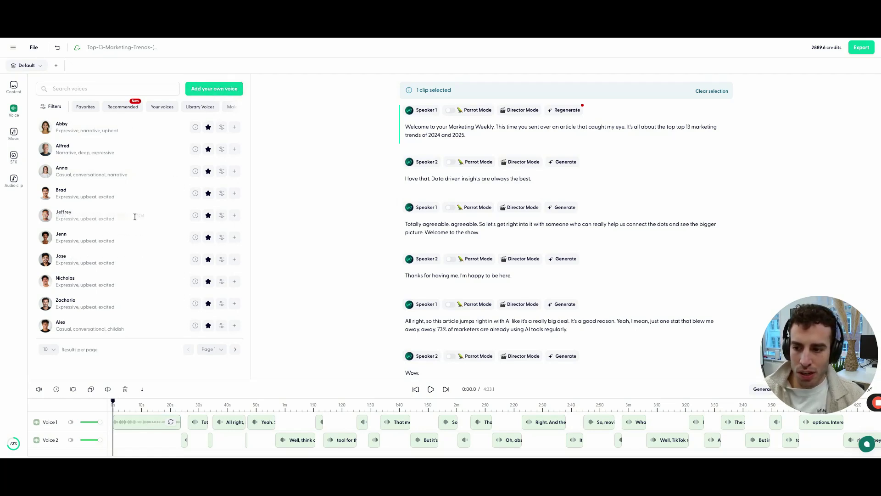
left_click(234, 127)
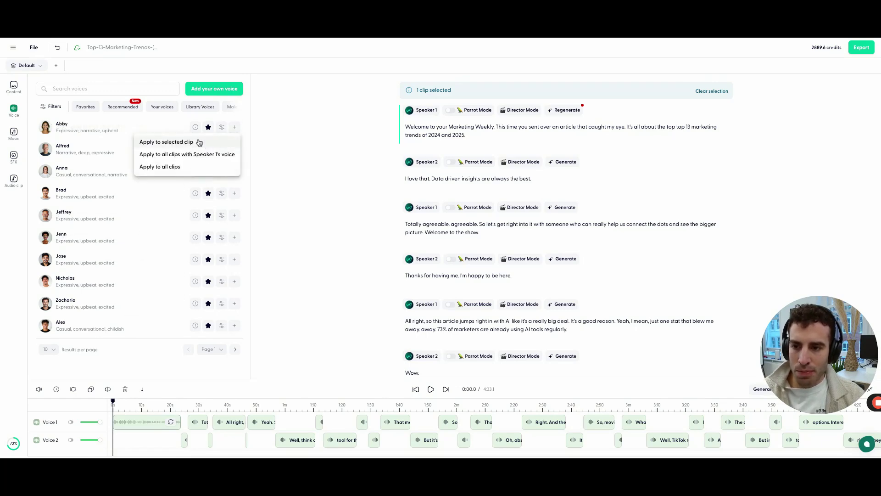
left_click(197, 142)
left_click(565, 113)
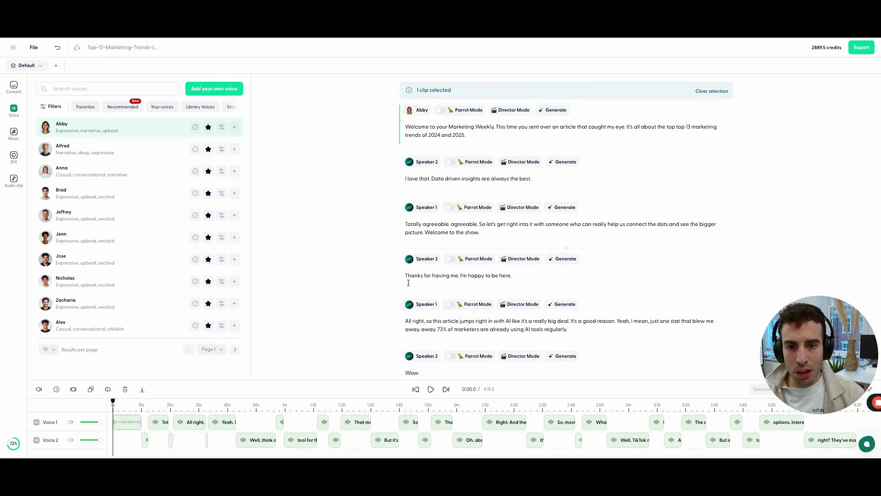
left_click(432, 388)
left_click(431, 388)
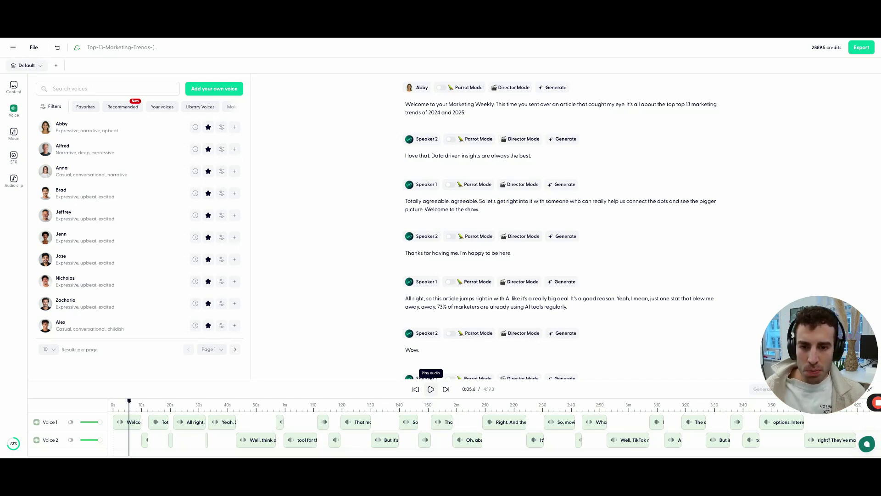
scroll(513, 270, "down", 3)
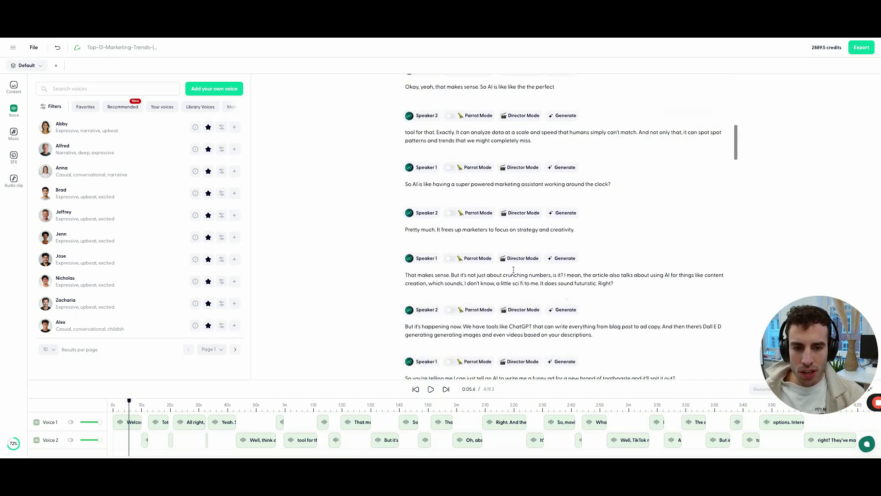
scroll(513, 270, "up", 3)
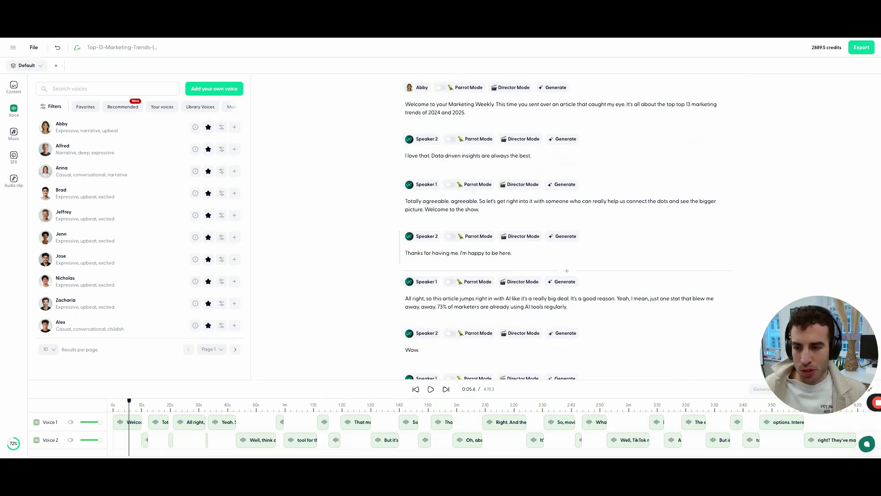
Step: Find Lo-Fi Piano in the music library and place it at the podcast start
left_click(16, 135)
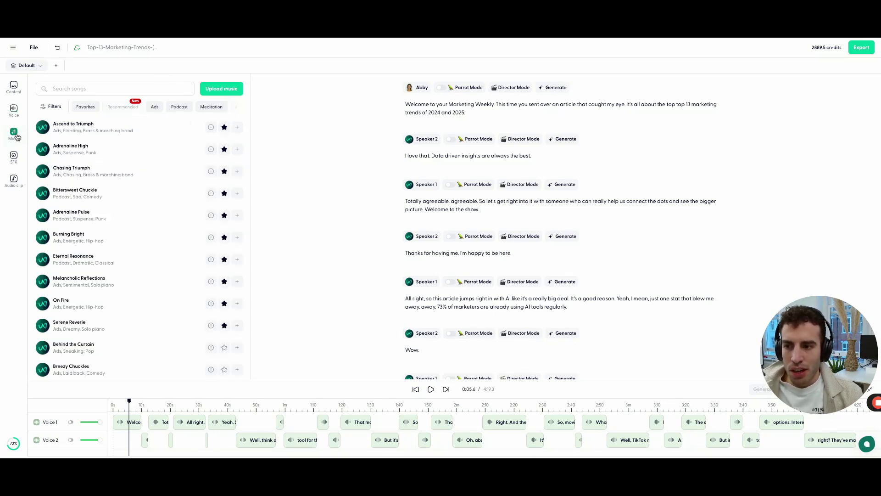
left_click(64, 90)
type("lo-fi")
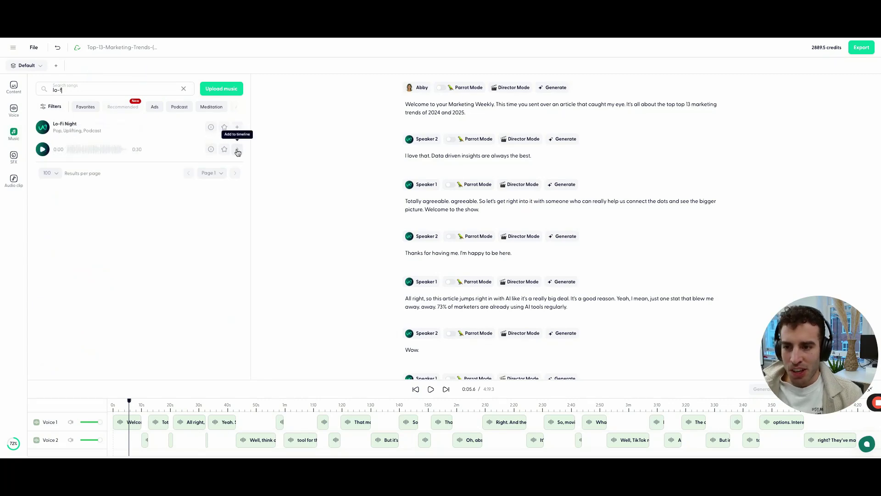
left_click(237, 149)
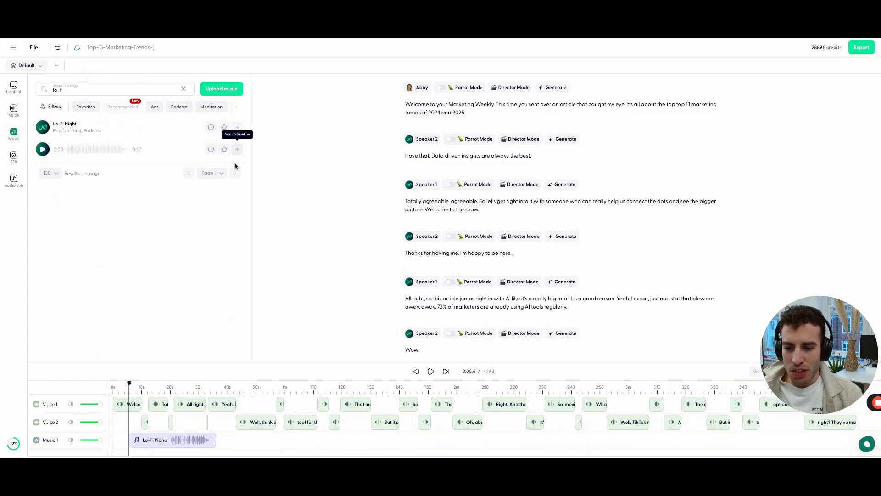
left_click(158, 439)
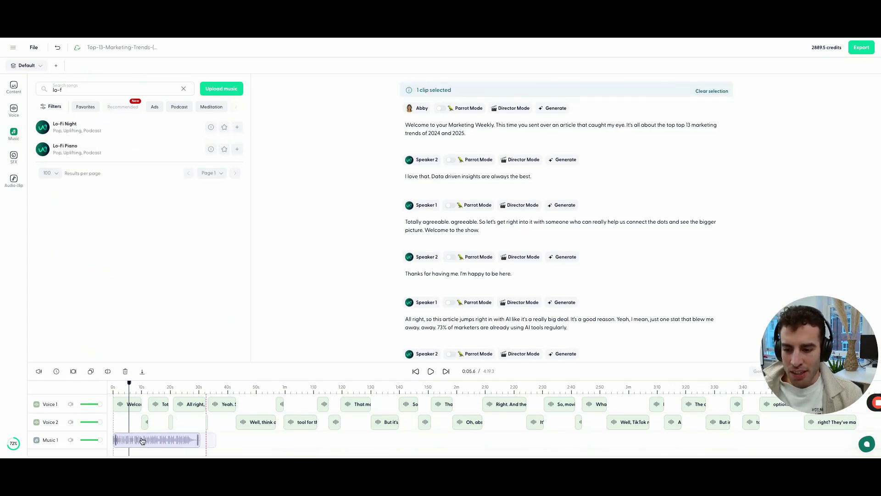
Step: Lower the Lo-Fi Piano music clip's volume to 28%
left_click(41, 370)
left_click_drag(97, 295, 77, 296)
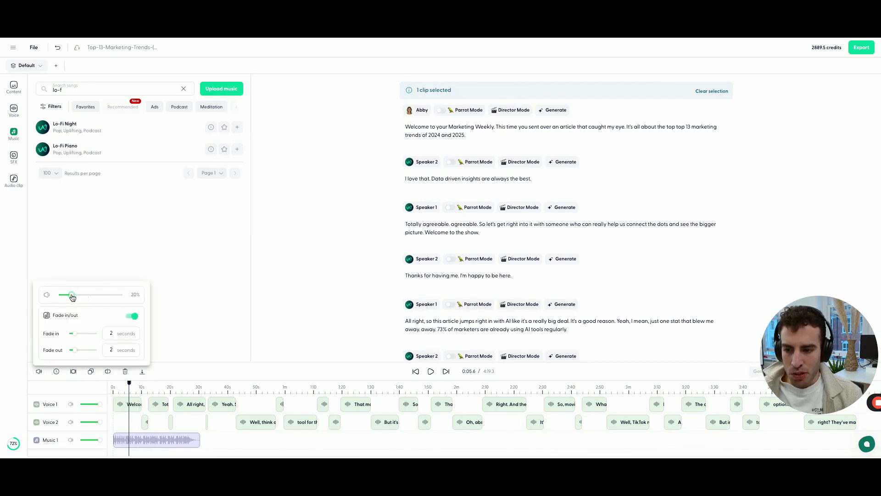
left_click(127, 388)
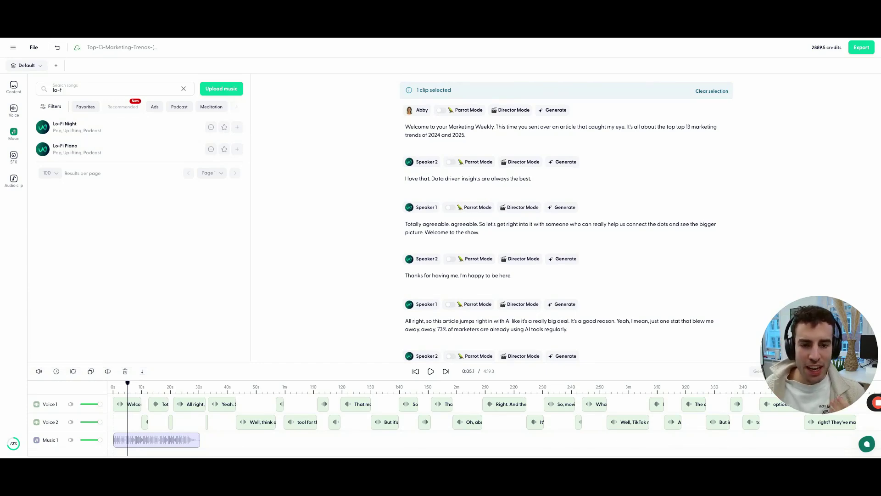
left_click(860, 48)
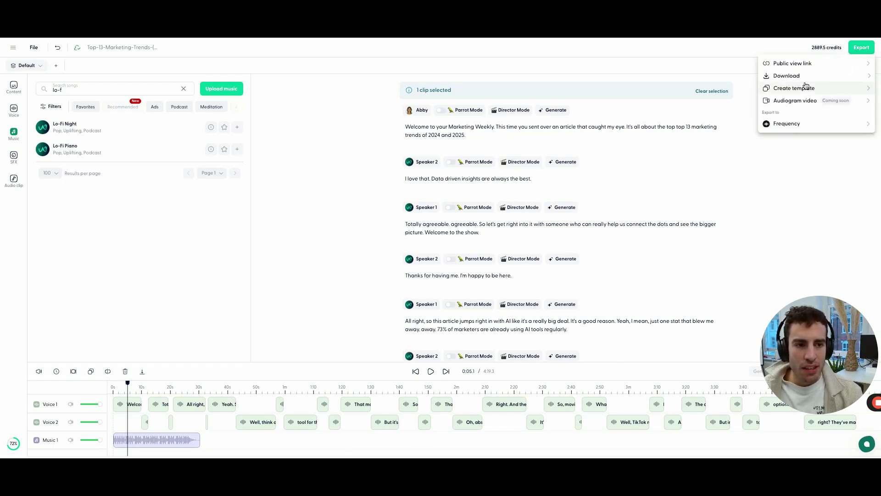
left_click(733, 50)
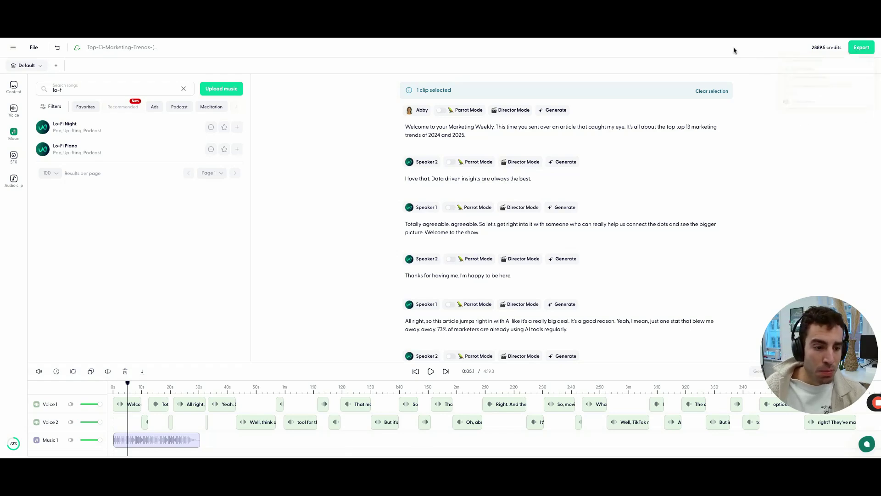